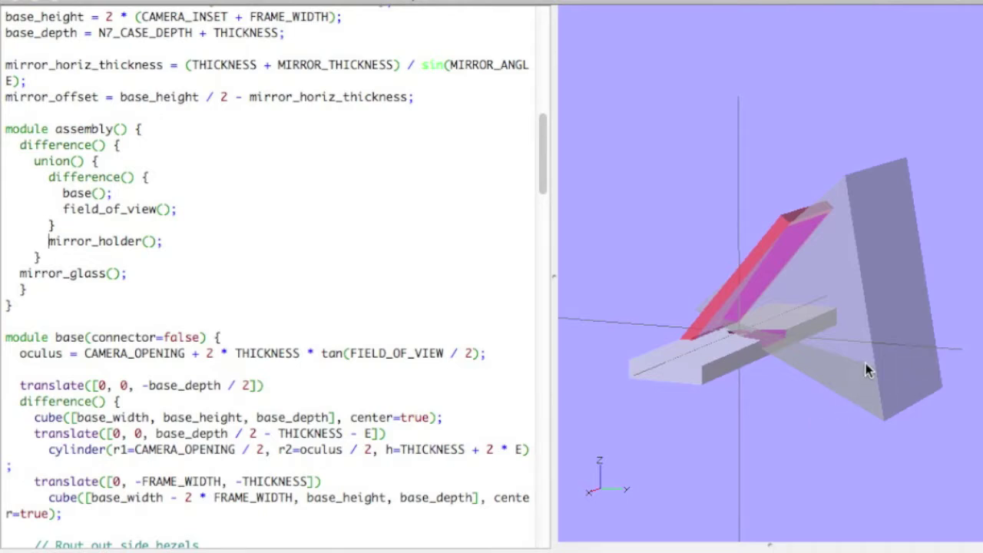
Step: Examine the mirror attachment model from several angles and read through its source code, from the constants to the helper modules
mouse_move(847, 368)
left_mouse_down()
mouse_move(837, 394)
mouse_move(836, 323)
mouse_move(876, 369)
mouse_move(911, 378)
mouse_move(852, 403)
mouse_move(881, 362)
mouse_move(897, 401)
mouse_move(806, 397)
mouse_move(852, 397)
mouse_move(843, 381)
left_mouse_up()
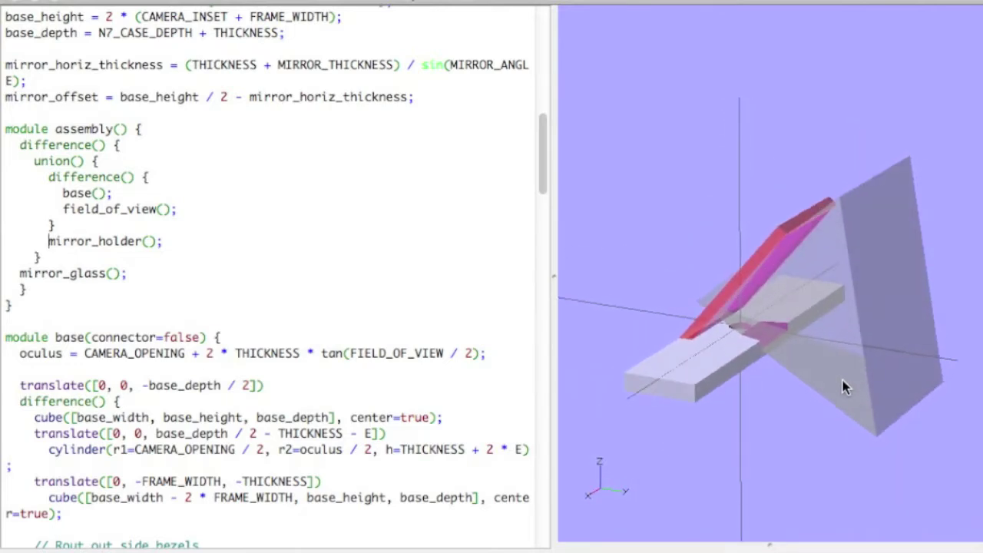
left_click_drag(735, 400, 836, 386)
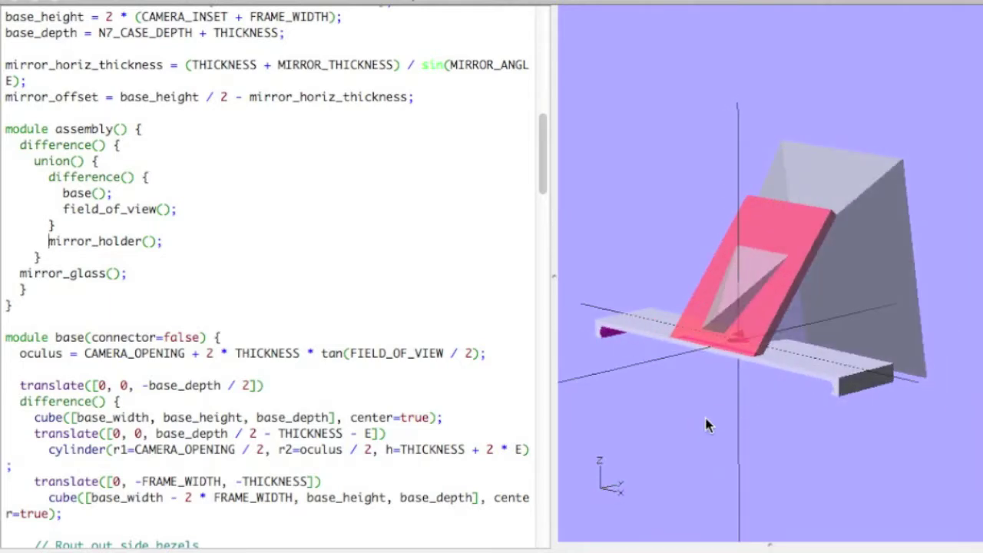
left_click_drag(707, 419, 679, 404)
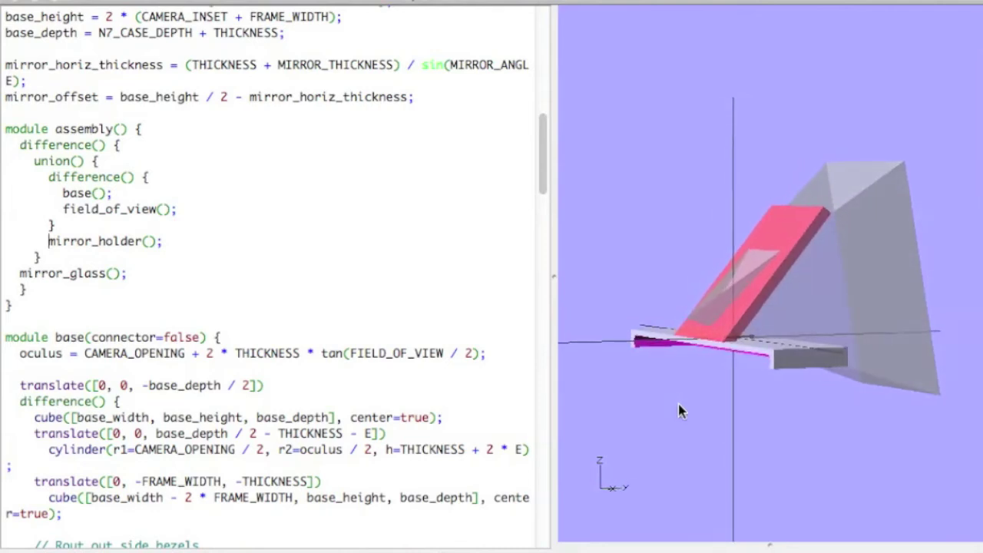
left_click_drag(843, 401, 784, 416)
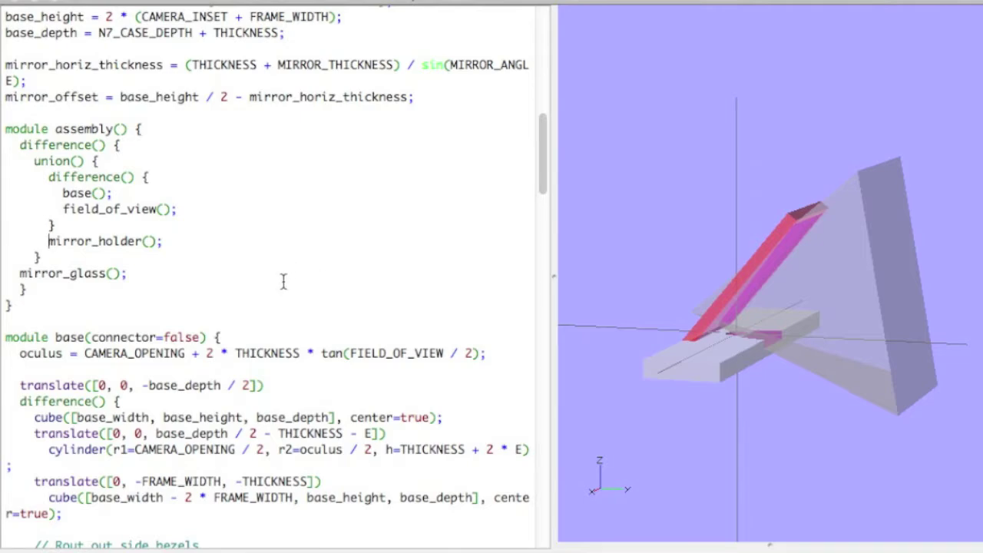
scroll(305, 280, "down", 5)
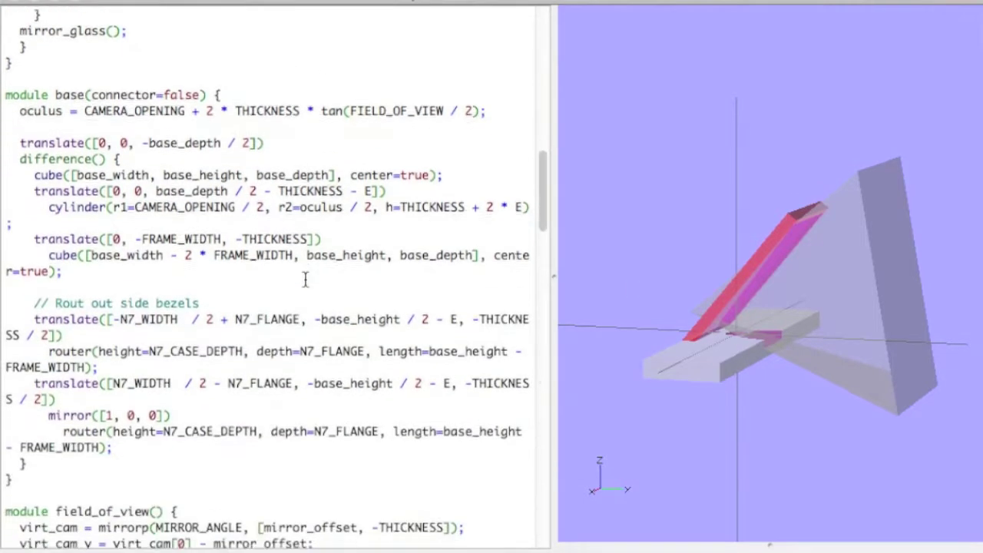
scroll(305, 280, "down", 20)
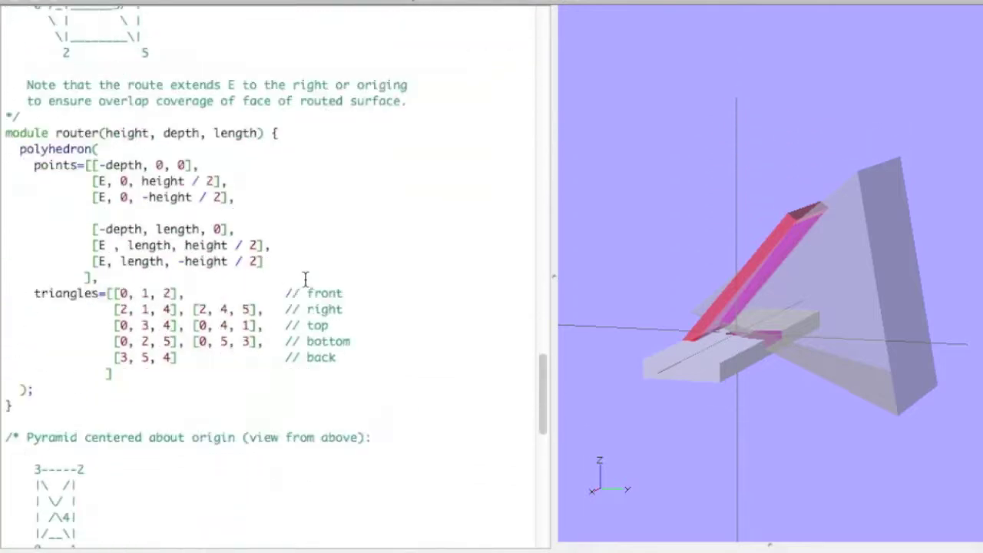
scroll(305, 279, "down", 14)
scroll(305, 280, "up", 20)
scroll(305, 280, "down", 15)
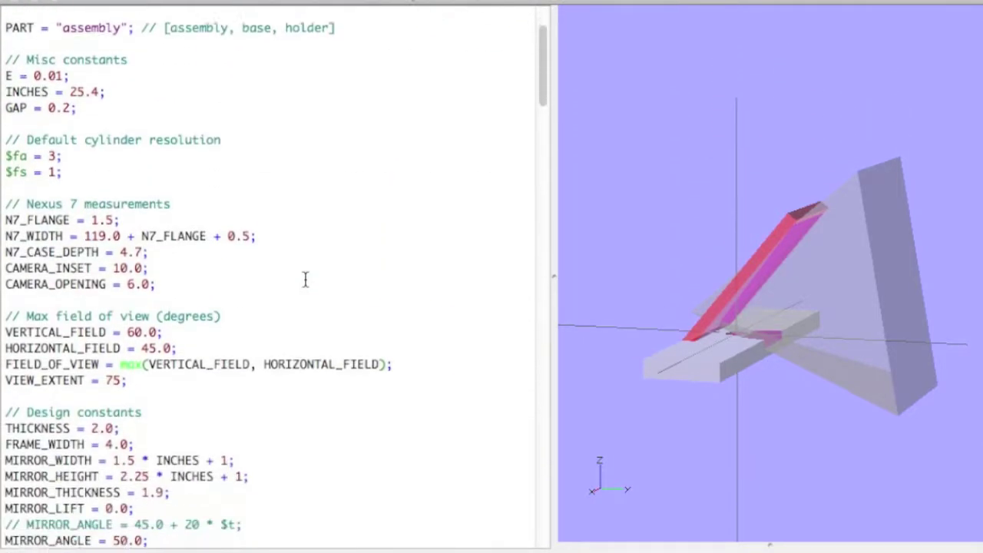
scroll(305, 279, "down", 3)
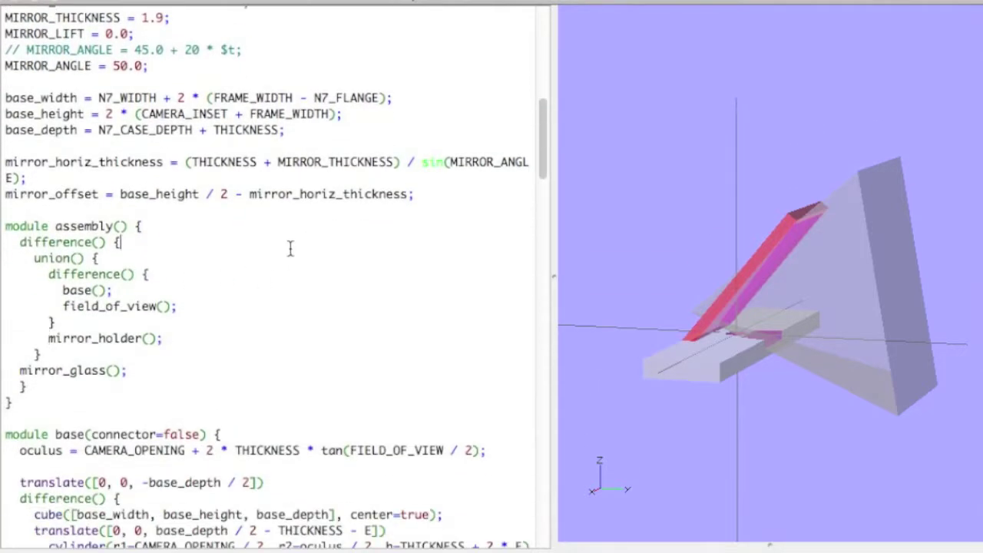
Step: Mark the base() call in the assembly module with the # highlight modifier and refresh the preview
left_click(289, 247)
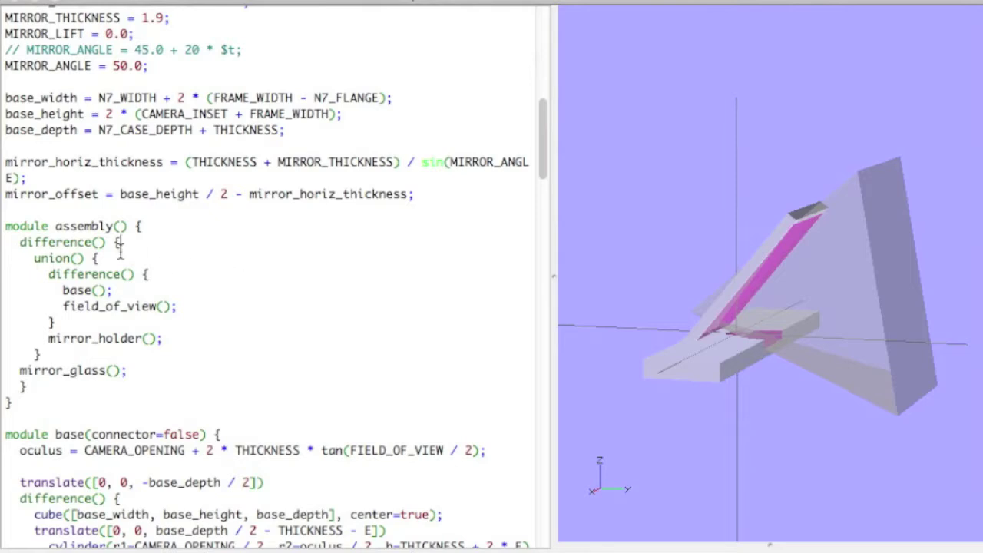
left_click_drag(26, 224, 144, 346)
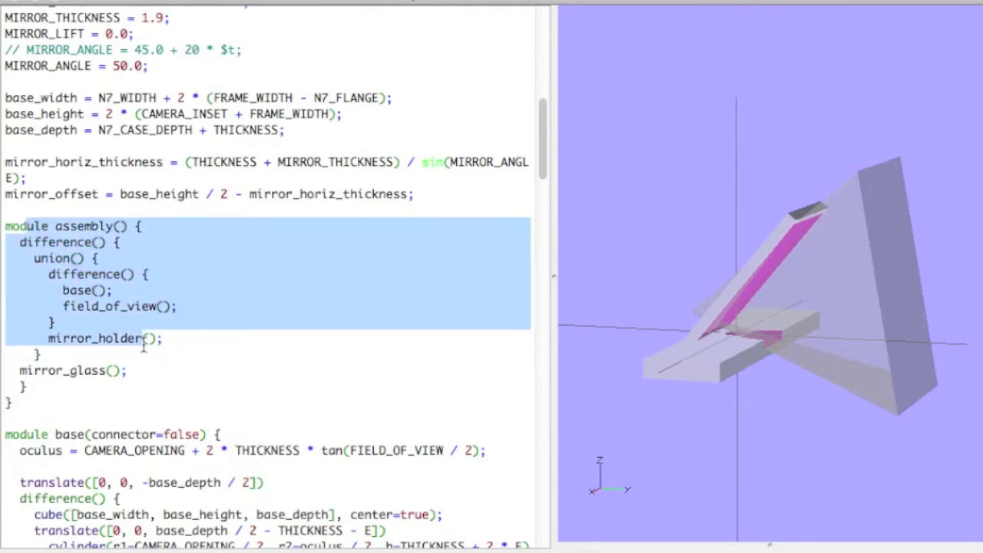
left_click(126, 305)
left_click(63, 290)
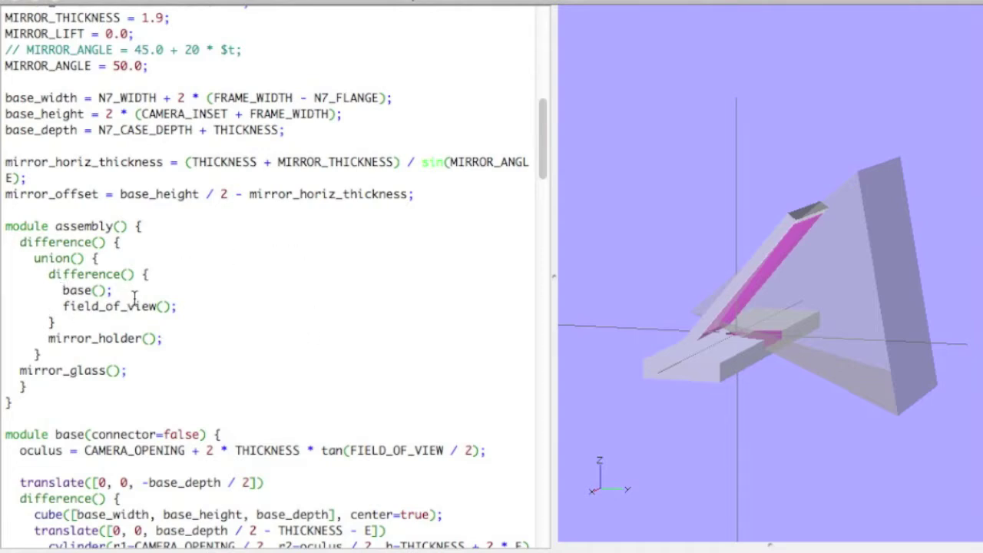
type("#")
key("F5")
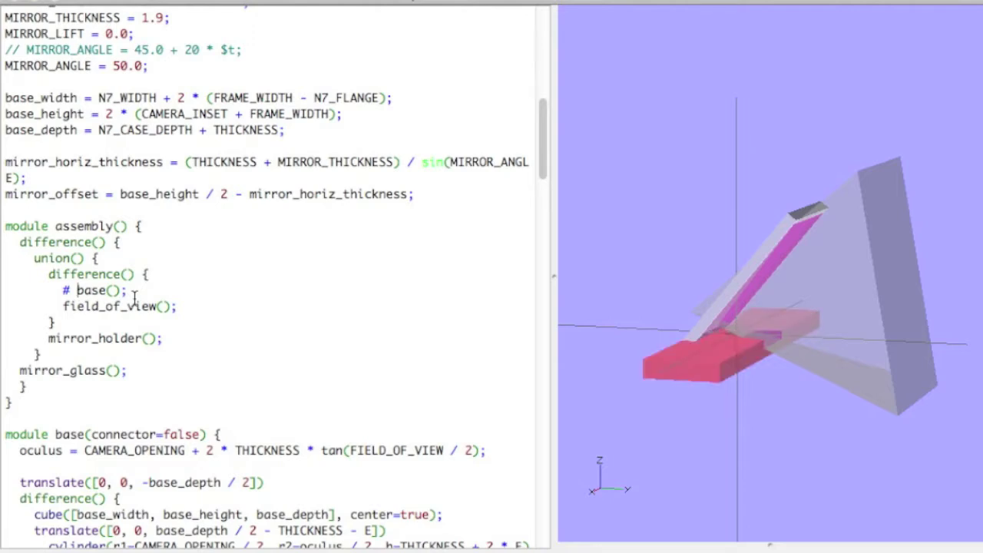
Step: Move the # modifier from base() to field_of_view(), refresh the preview and inspect the highlighted volume from several angles
key("BackSpace")
key("BackSpace")
type("#")
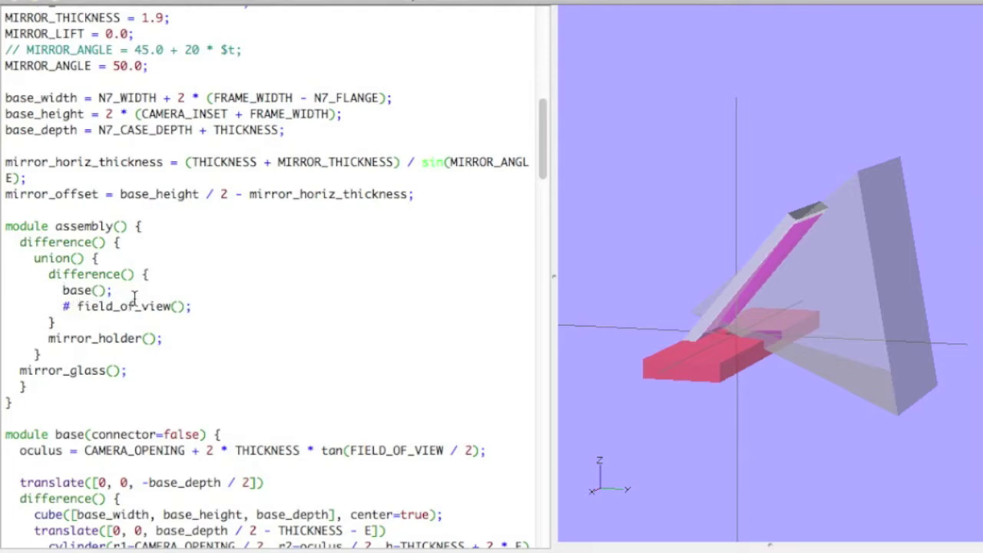
key("F5")
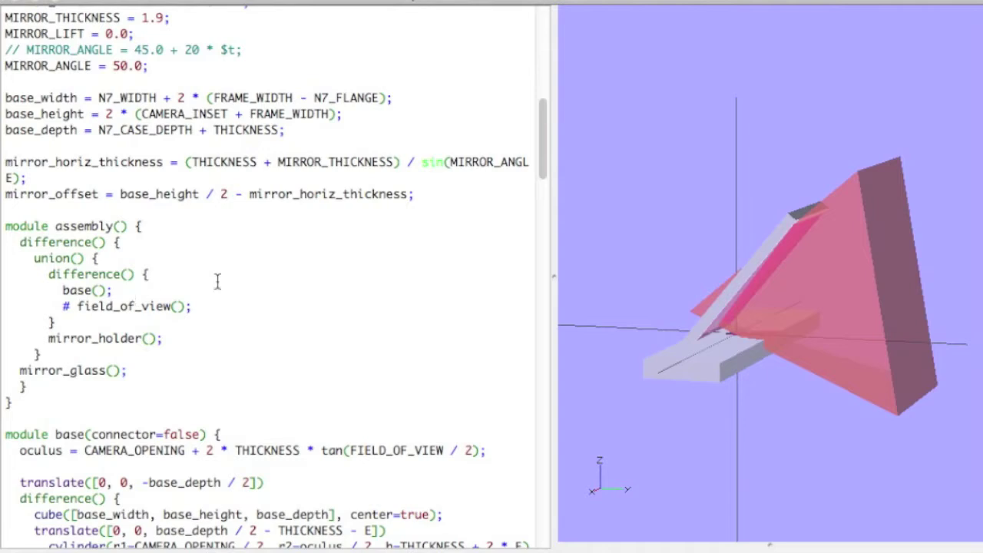
left_click_drag(891, 391, 894, 367)
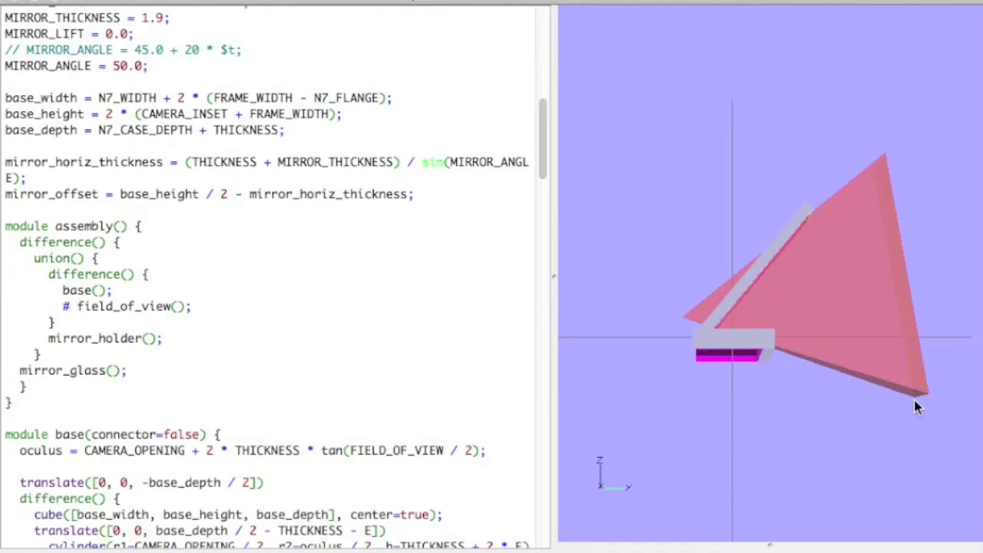
left_click_drag(886, 391, 864, 424)
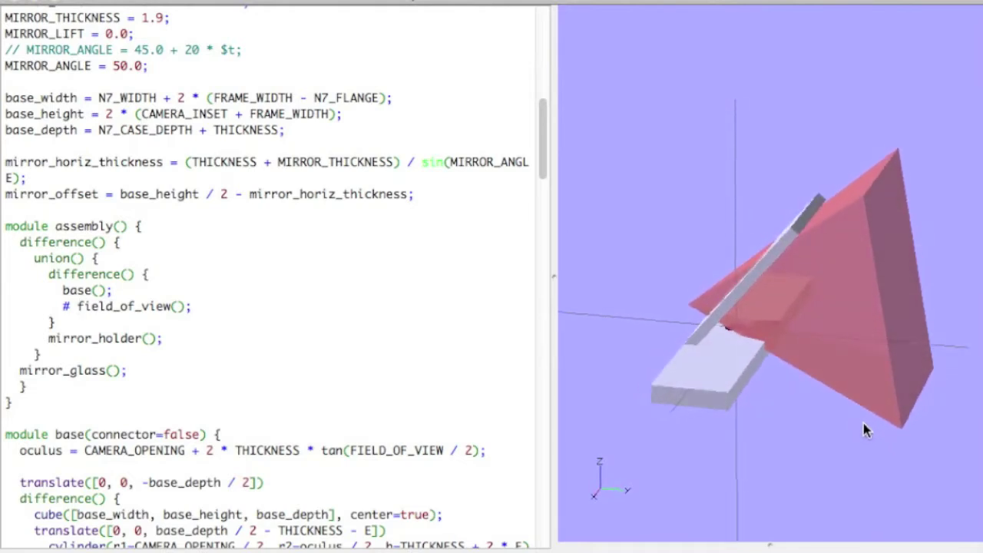
left_click_drag(836, 276, 830, 259)
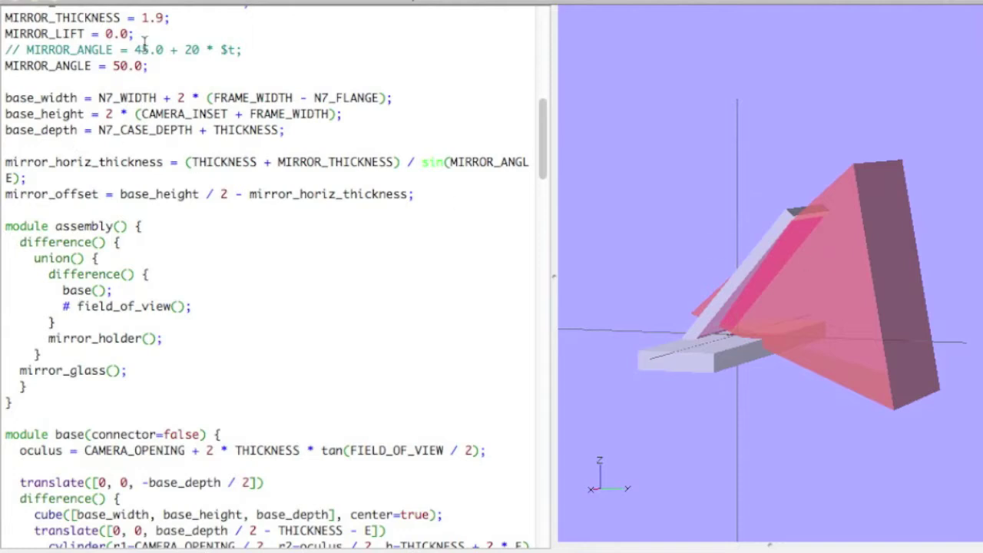
Step: Set MIRROR_ANGLE to 45.0, refresh the preview and inspect the field of view against the mirror holder
left_click(120, 66)
key("BackSpace")
key("BackSpace")
type("45")
key("F5")
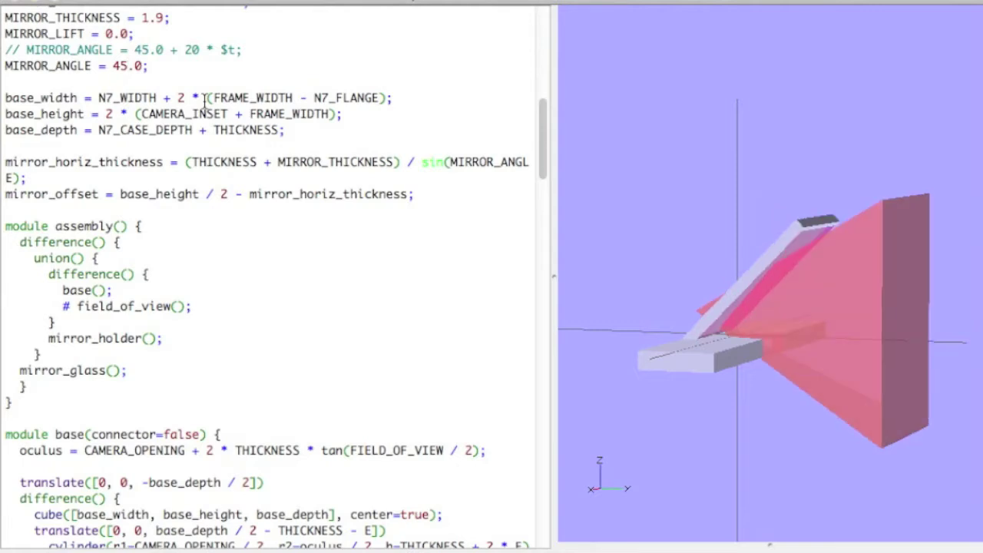
left_click_drag(702, 276, 661, 285)
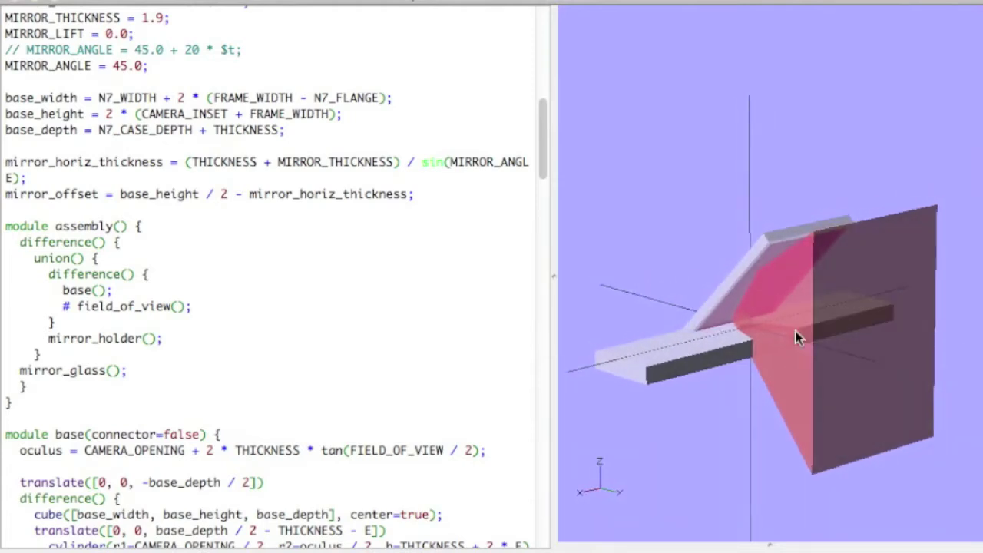
left_click_drag(764, 361, 833, 361)
Step: Set MIRROR_ANGLE to 50.0, refresh the preview and inspect the field of view again
key("BackSpace")
key("BackSpace")
type("50")
key("F5")
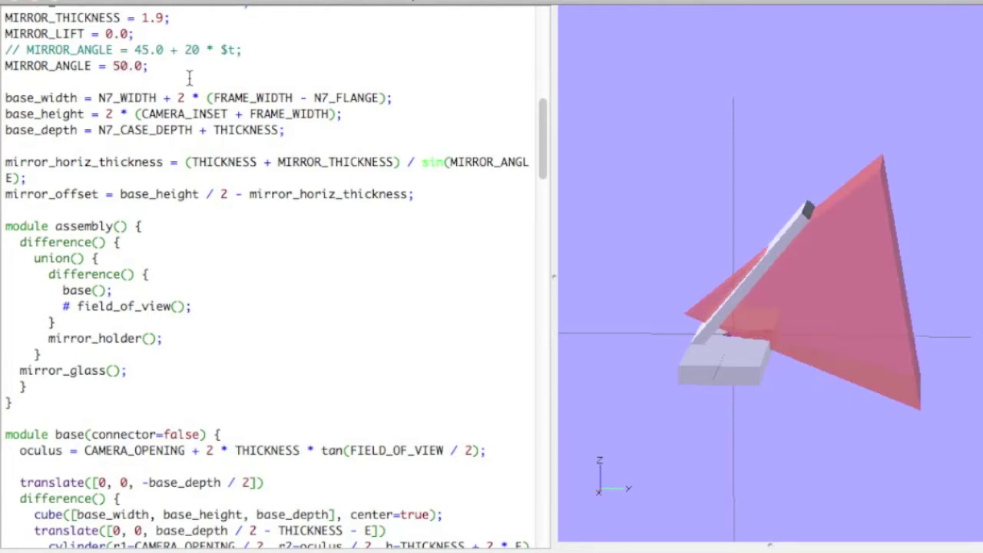
left_click_drag(788, 323, 725, 329)
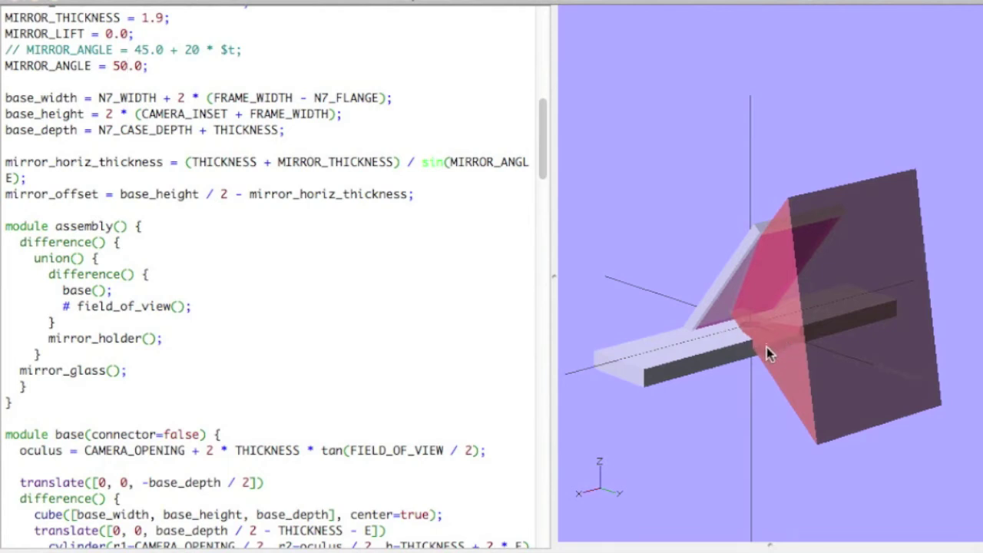
Step: Remove the # modifier from field_of_view(), refresh the preview and inspect the mirror holder from both sides
left_click(76, 307)
key("BackSpace")
key("BackSpace")
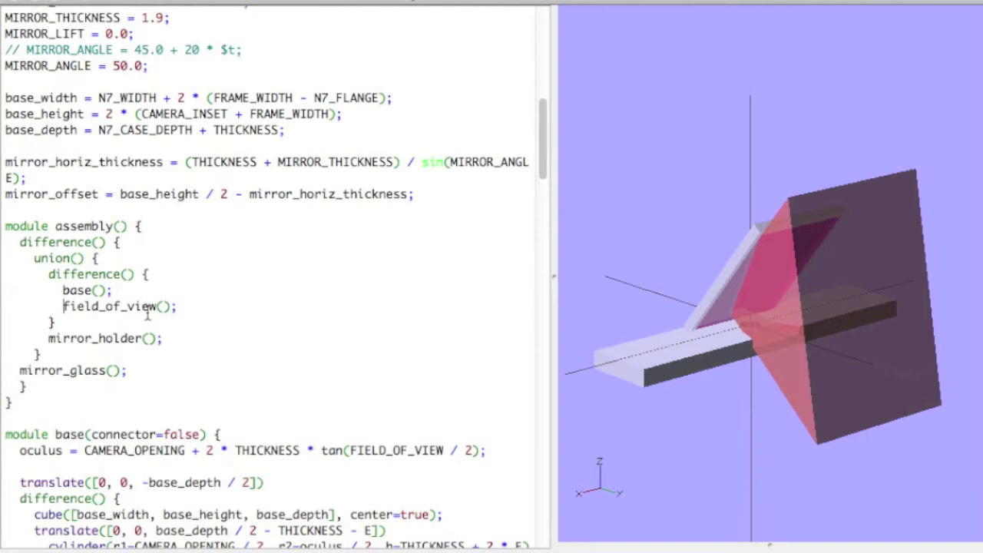
key("F5")
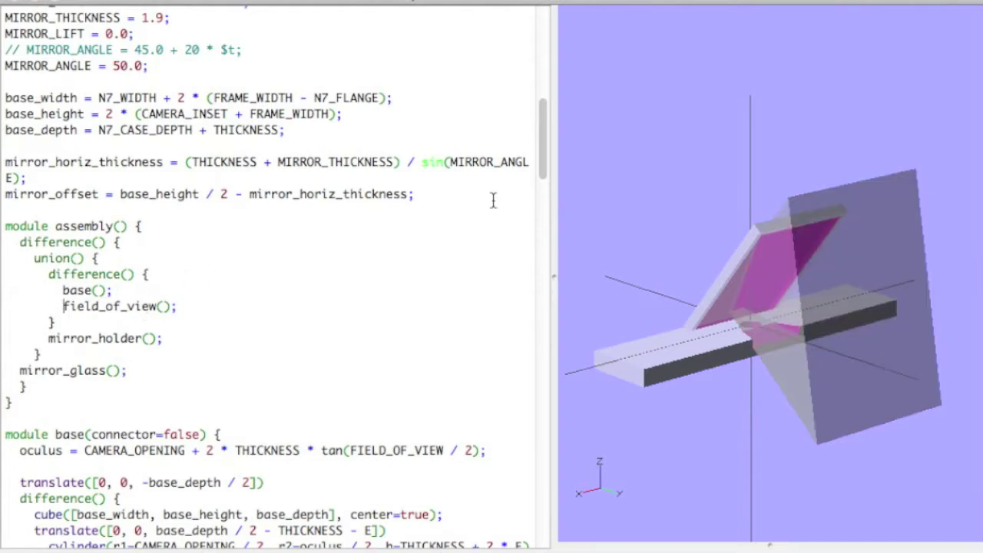
left_click_drag(773, 448, 757, 428)
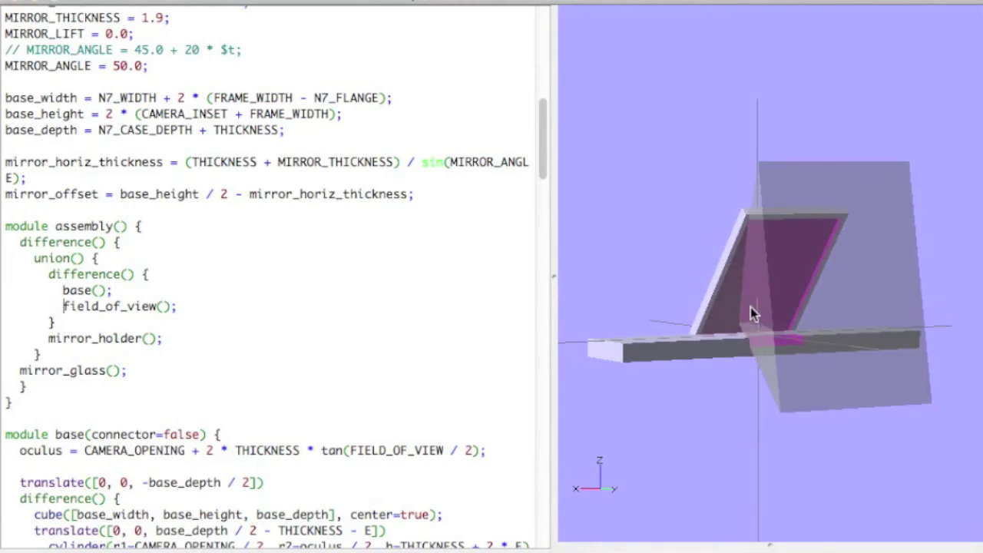
left_click_drag(867, 274, 764, 277)
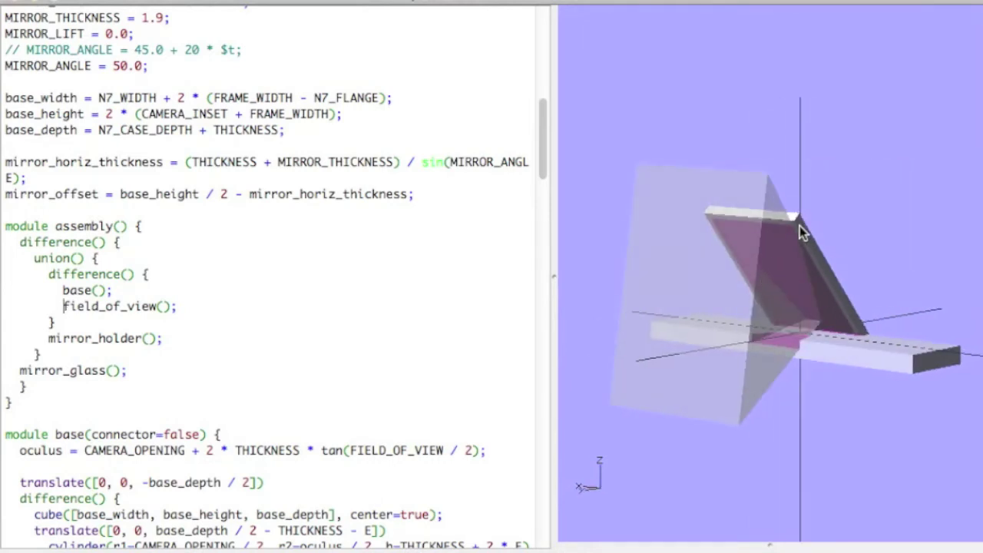
left_click_drag(776, 288, 881, 301)
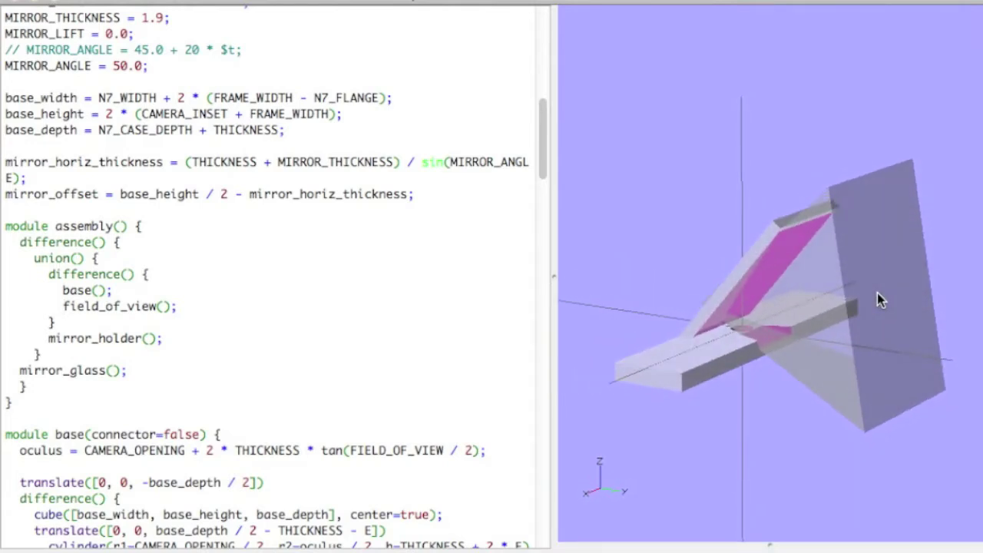
Step: Mark the mirror_holder() call in the assembly module with the # modifier and refresh the preview
left_click(50, 338)
type("#")
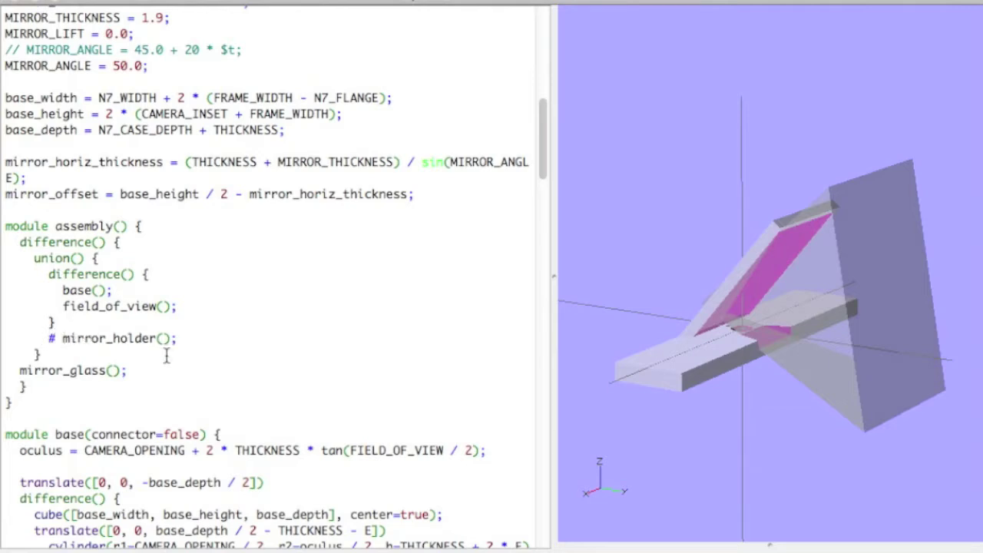
key("F5")
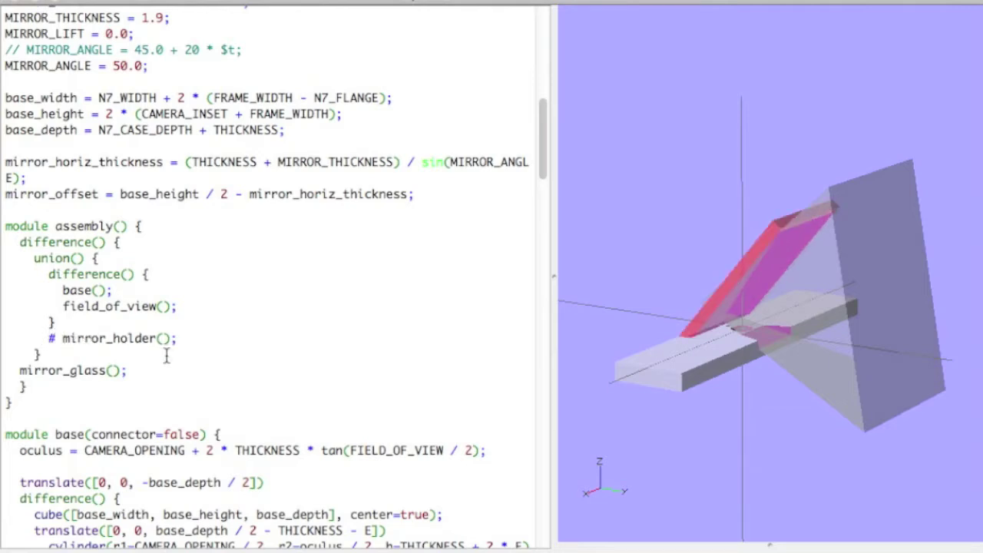
mouse_move(758, 325)
left_mouse_down()
mouse_move(834, 292)
mouse_move(884, 308)
mouse_move(744, 320)
left_mouse_up()
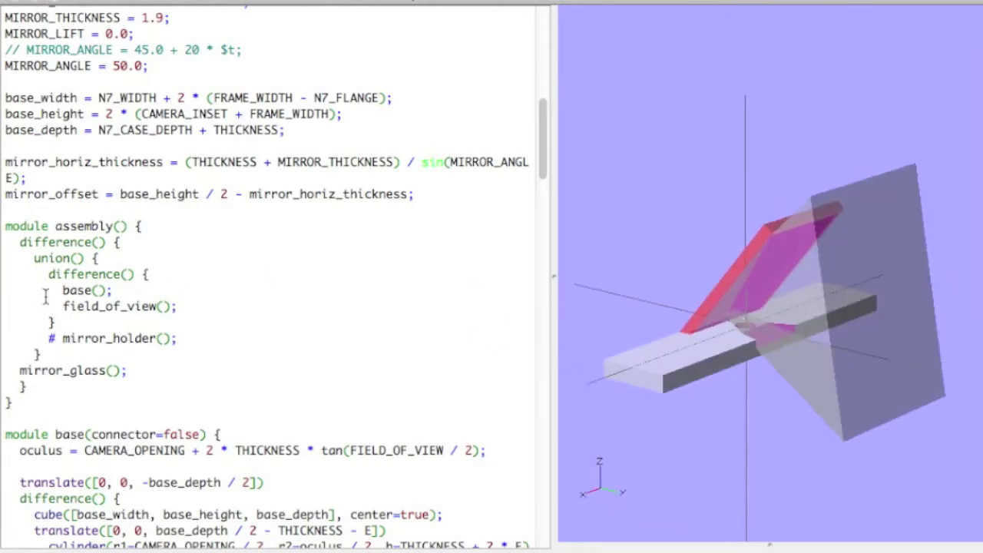
Step: Move the # modifier from mirror_holder() to mirror_glass() and refresh the preview
key("BackSpace")
key("BackSpace")
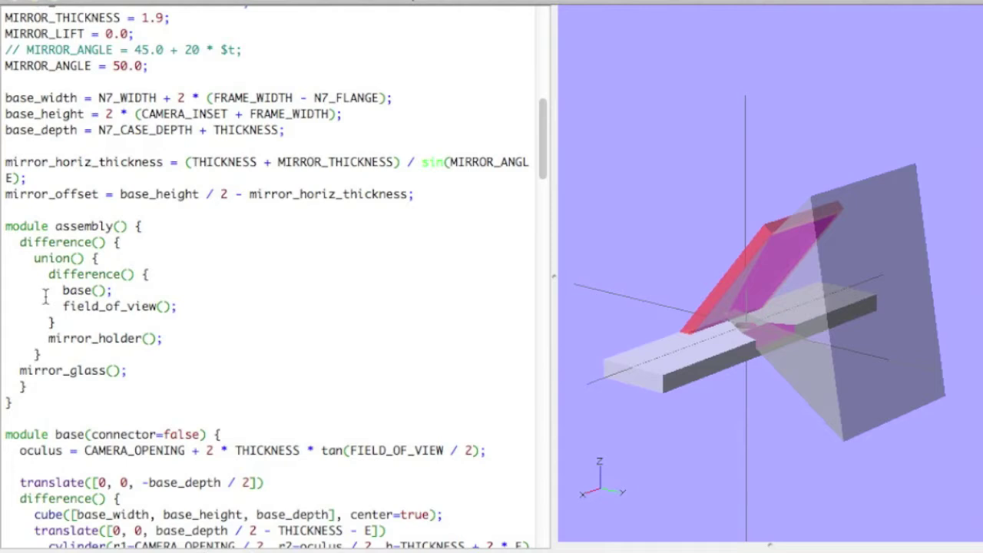
type("#")
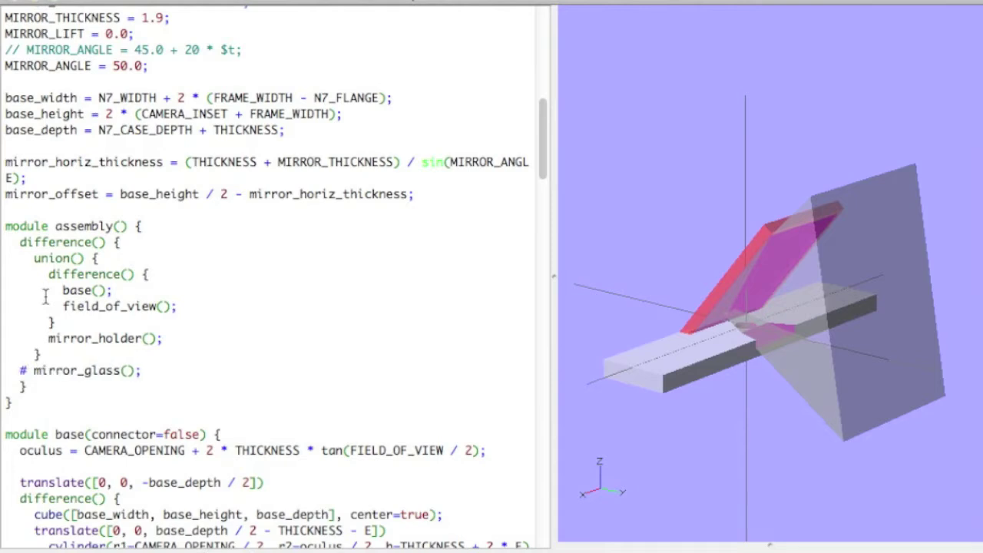
key("F5")
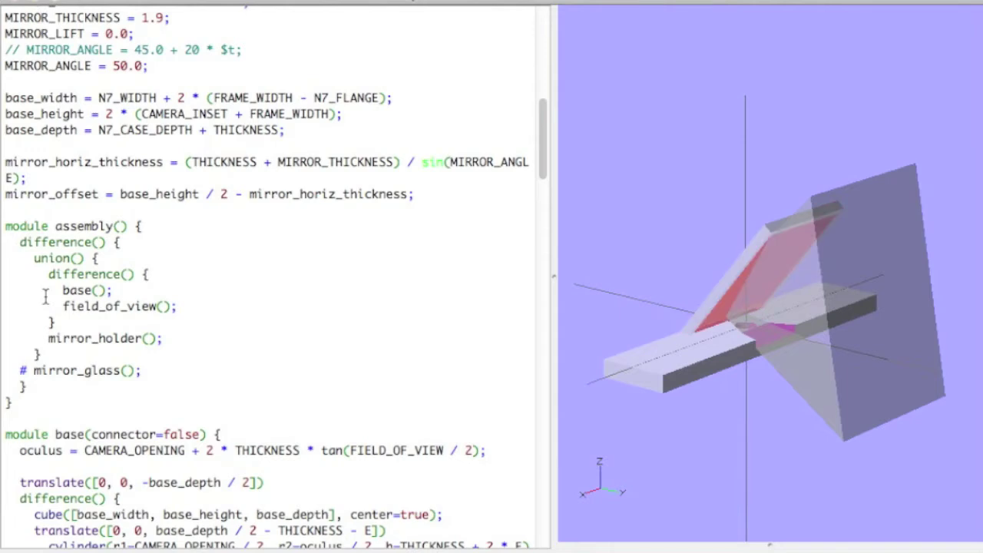
Step: Remove the # modifier from mirror_glass() and refresh the preview of the plain assembly
key("BackSpace")
key("BackSpace")
key("F5")
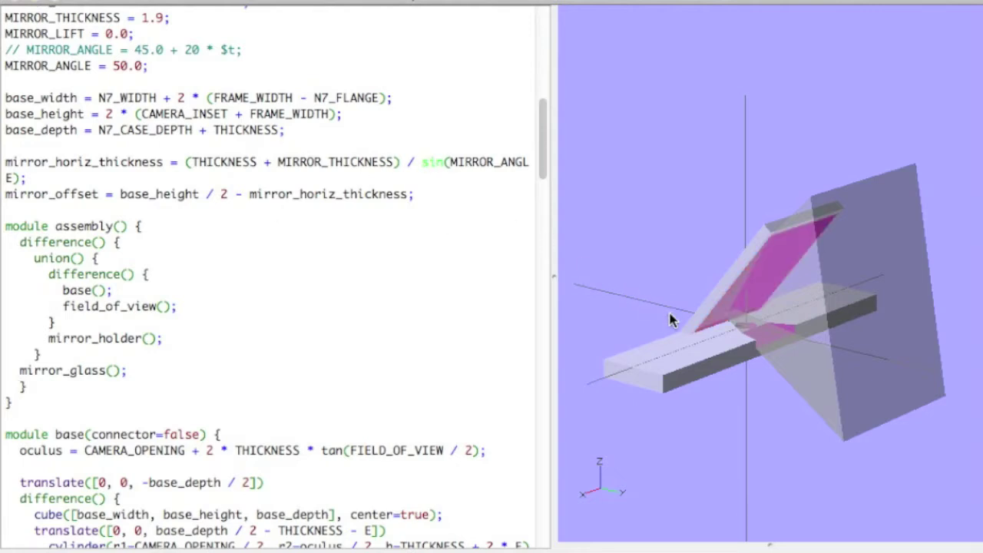
left_click_drag(749, 324, 747, 322)
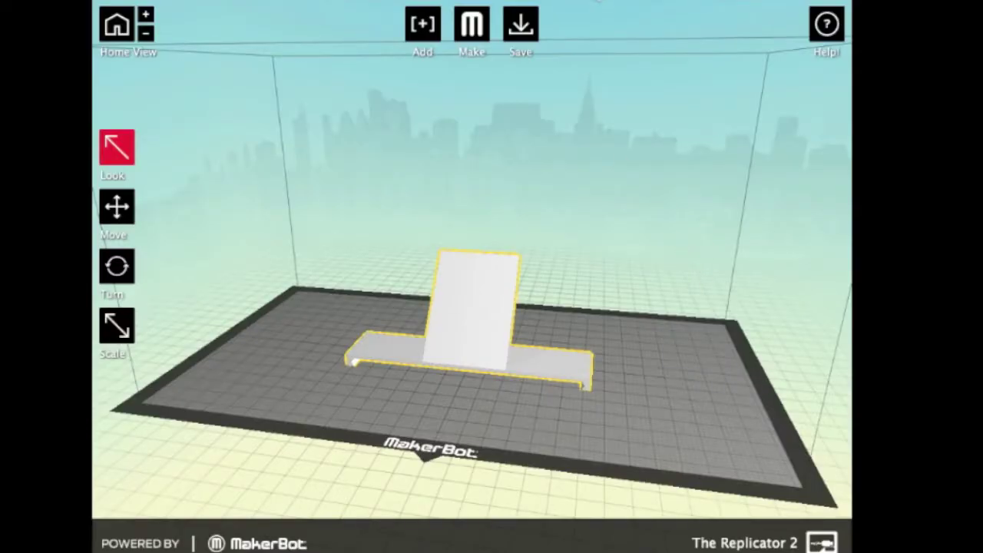
mouse_move(672, 176)
left_mouse_down()
mouse_move(612, 193)
mouse_move(597, 169)
mouse_move(454, 182)
mouse_move(696, 160)
mouse_move(691, 187)
mouse_move(669, 185)
left_mouse_up()
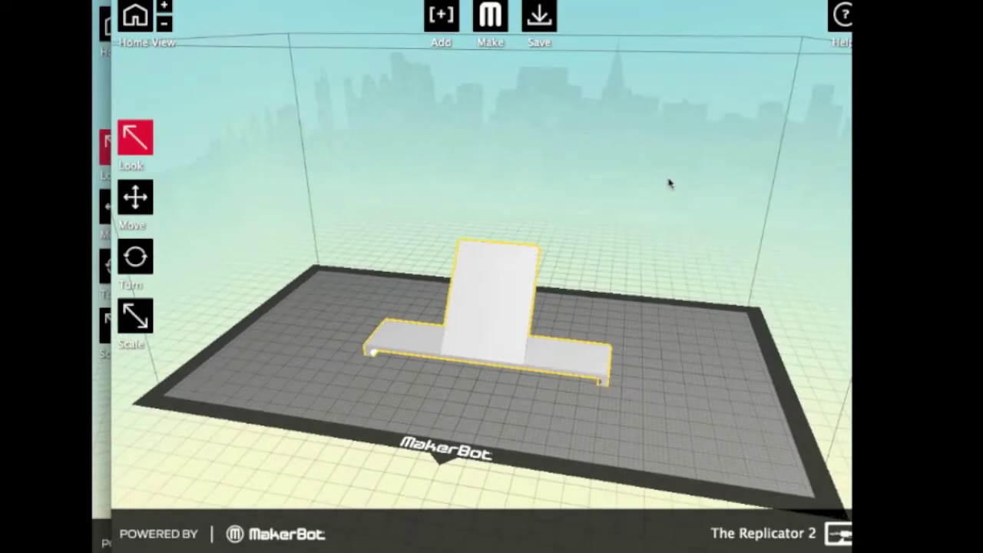
Step: Examine the attachment model on the build plate from the front, low down and at an angle, including its overhanging mirror surface
left_click_drag(694, 249, 531, 234)
left_click_drag(619, 213, 688, 196)
left_click_drag(627, 303, 707, 309)
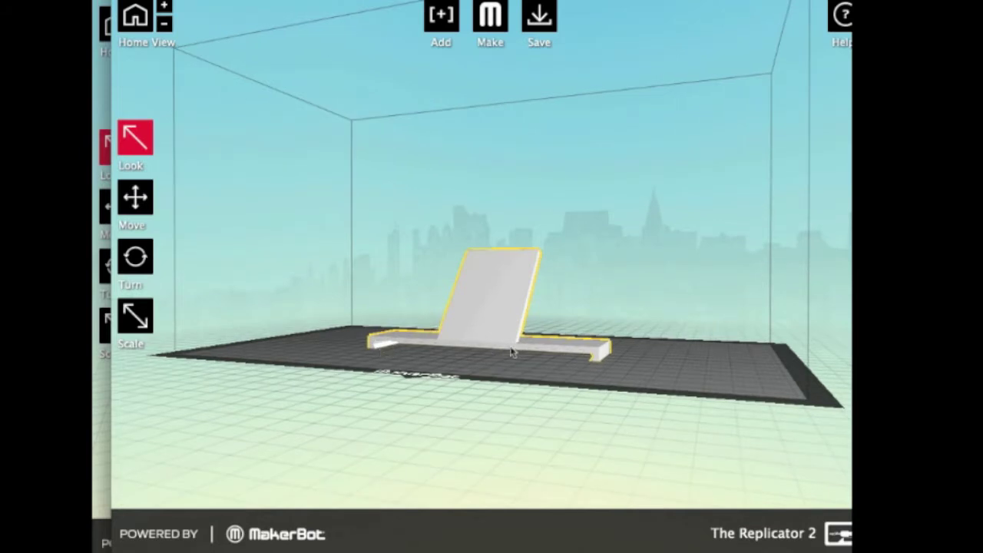
scroll(514, 352, "up", 5)
mouse_move(678, 306)
left_mouse_down()
mouse_move(686, 287)
mouse_move(691, 294)
left_mouse_up()
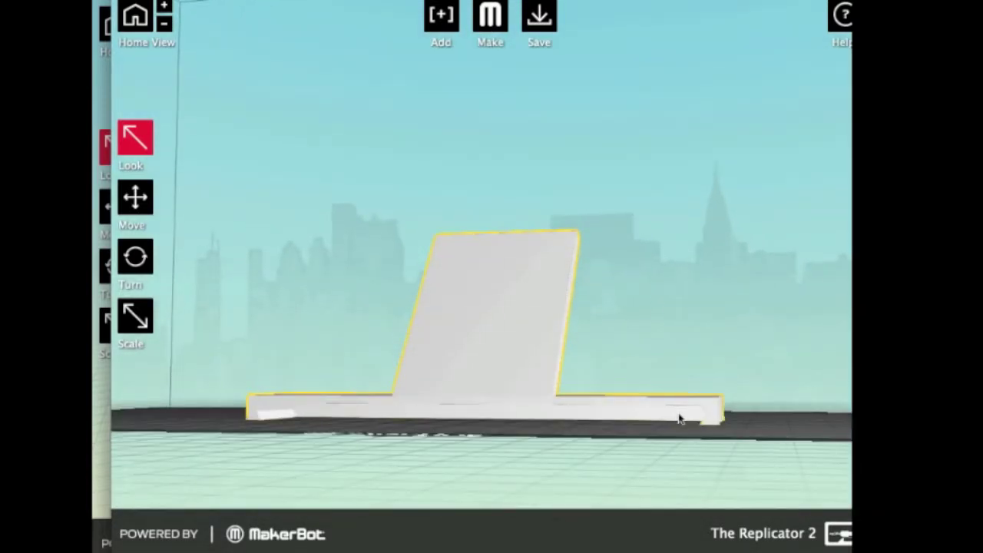
left_click_drag(745, 258, 700, 268)
scroll(700, 267, "down", 2)
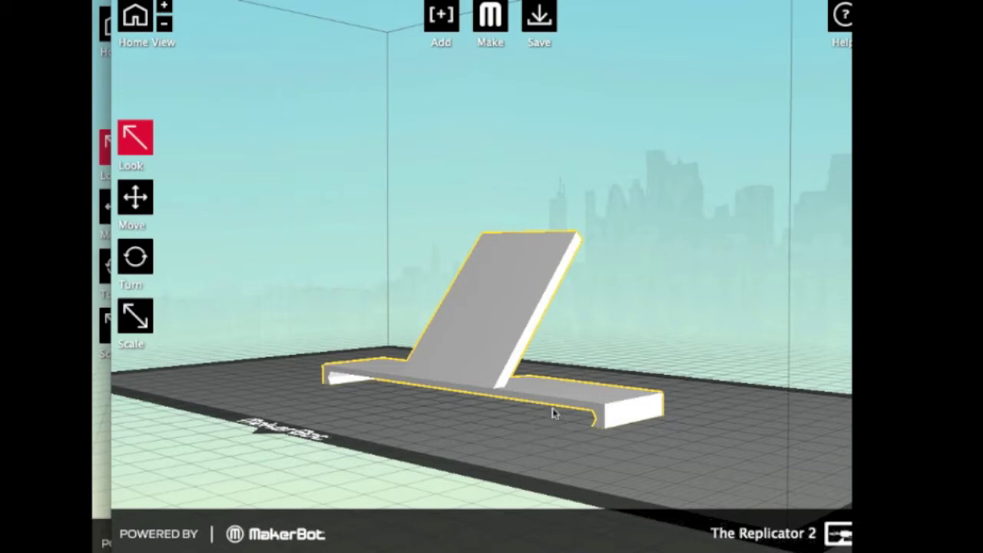
mouse_move(676, 288)
left_mouse_down()
mouse_move(681, 269)
mouse_move(658, 305)
mouse_move(669, 305)
left_mouse_up()
Step: Rotate the attachment 90° about the X axis
left_click(137, 258)
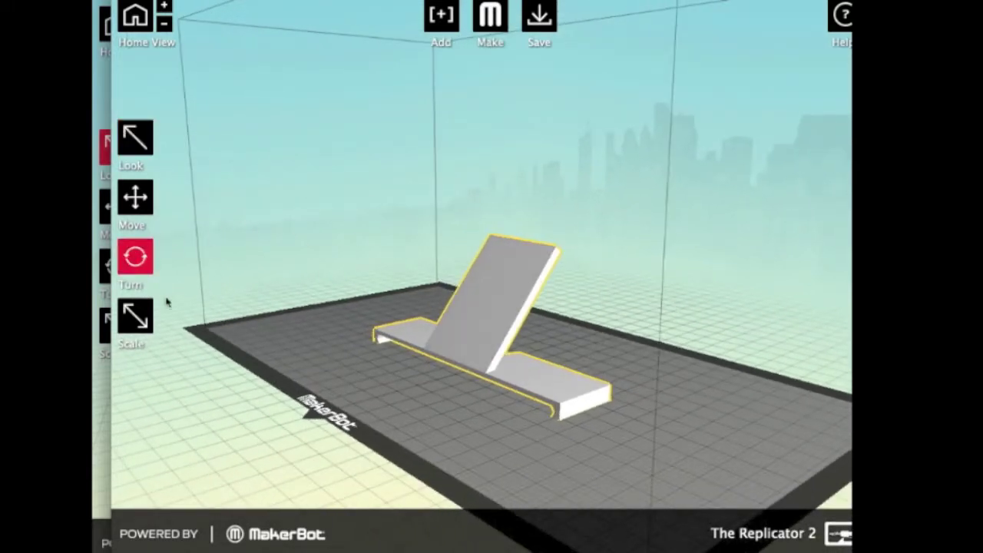
left_click(132, 261)
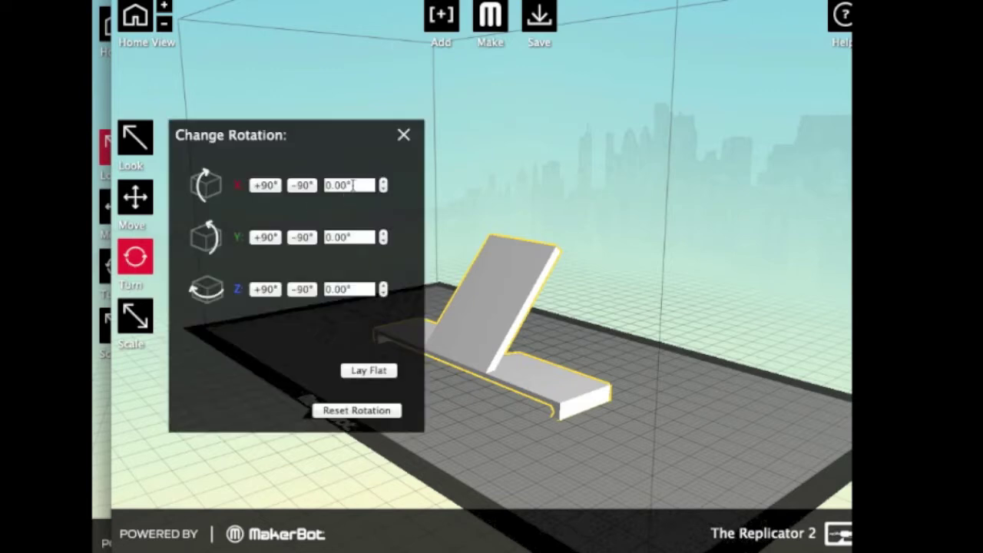
left_click(353, 185)
type("90")
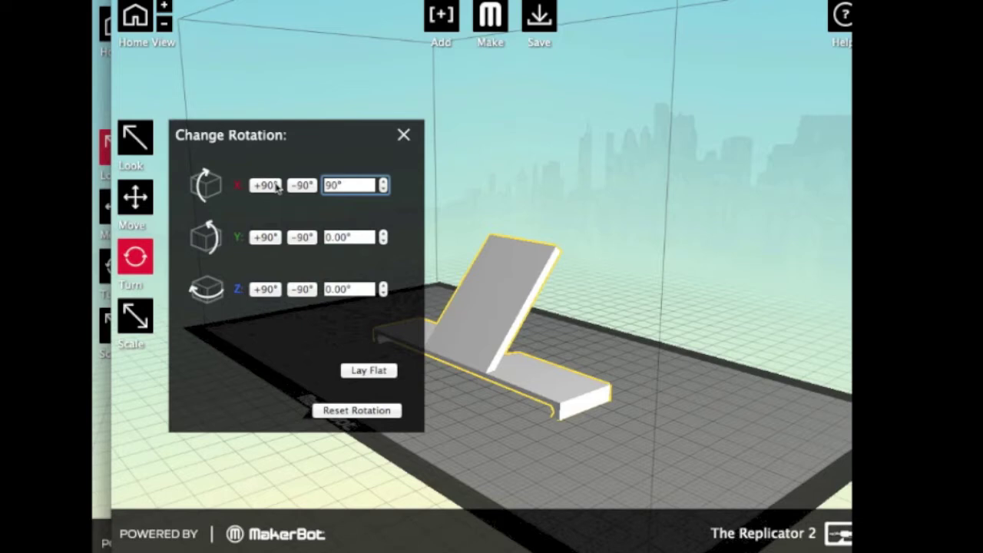
left_click(269, 186)
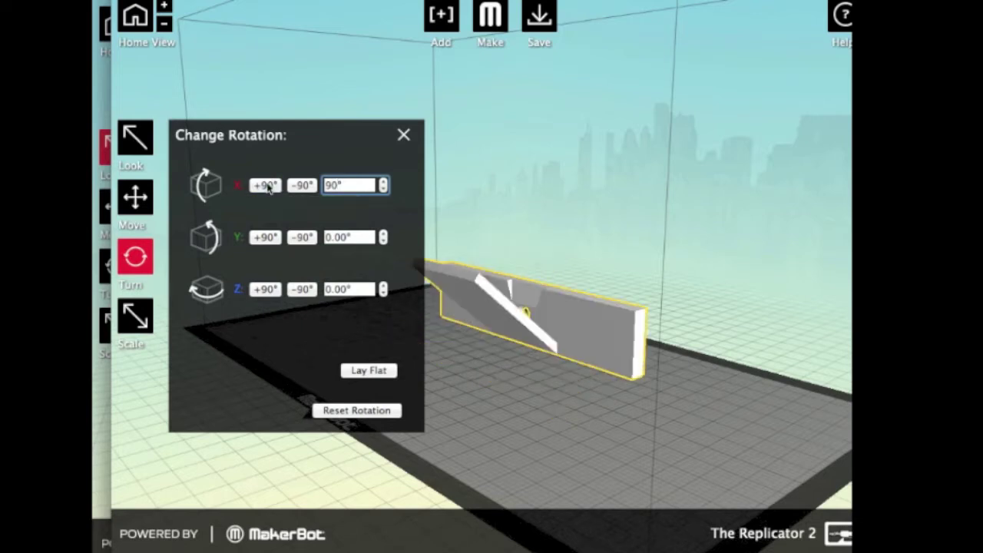
Step: Set the attachment's X rotation to 50° and lay it flat on the build plate
left_click(305, 187)
type("50")
key("Return")
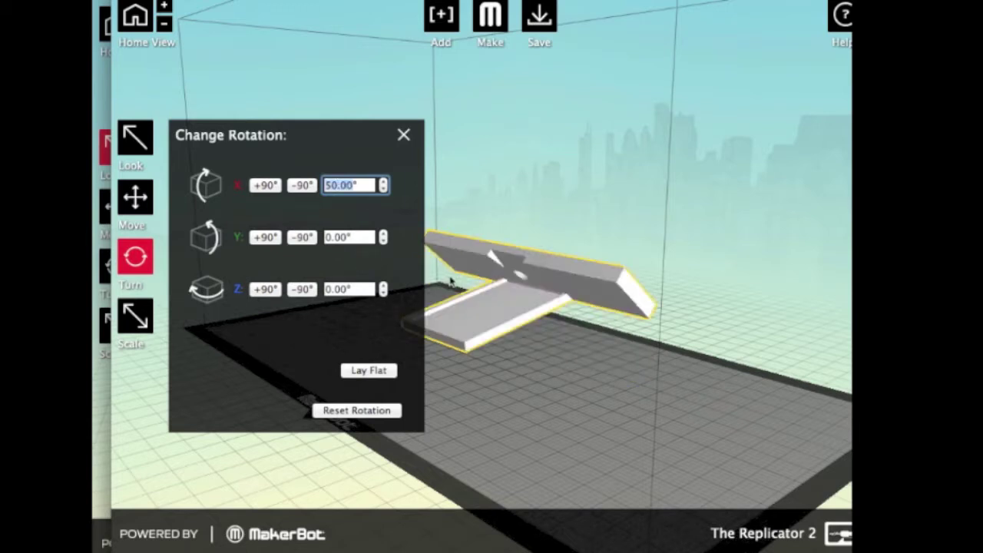
left_click(373, 373)
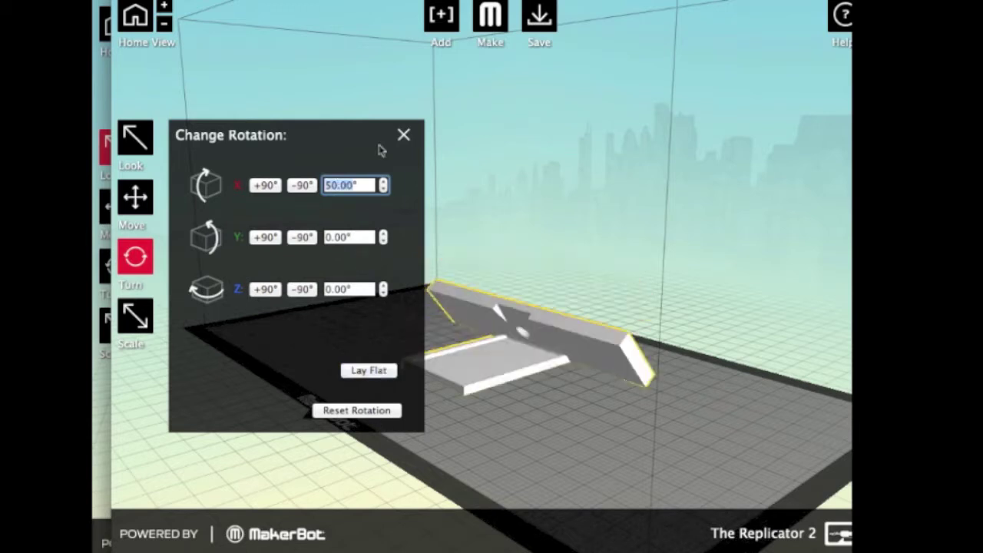
left_click(404, 134)
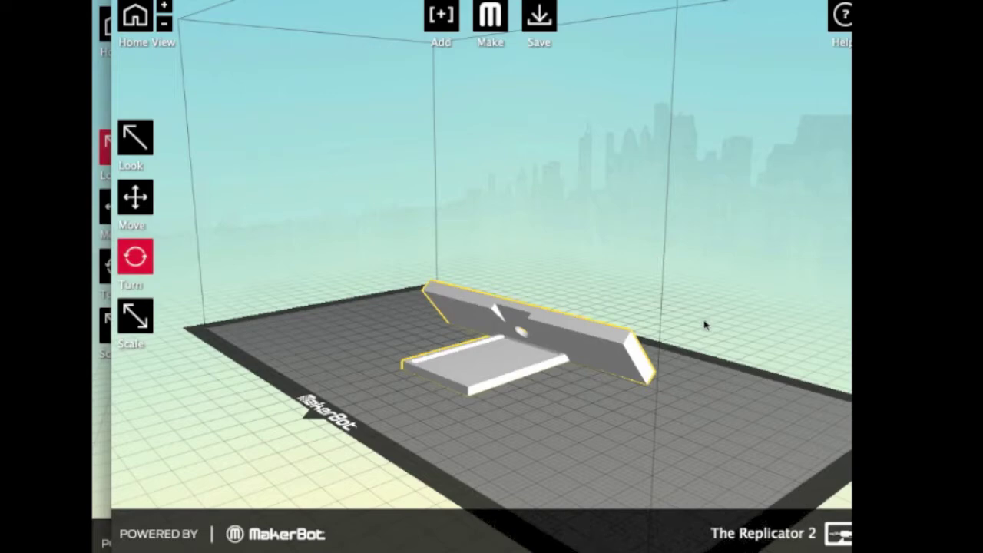
Step: Inspect the reoriented attachment from above and from the side to check how it rests on the build plate
left_click(146, 138)
left_click_drag(622, 178, 621, 202)
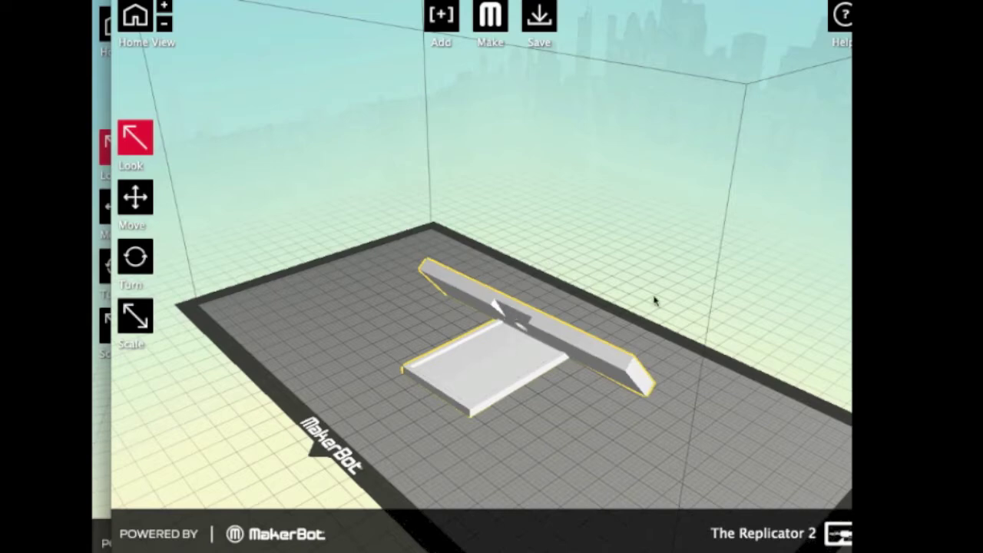
left_click_drag(654, 301, 631, 255)
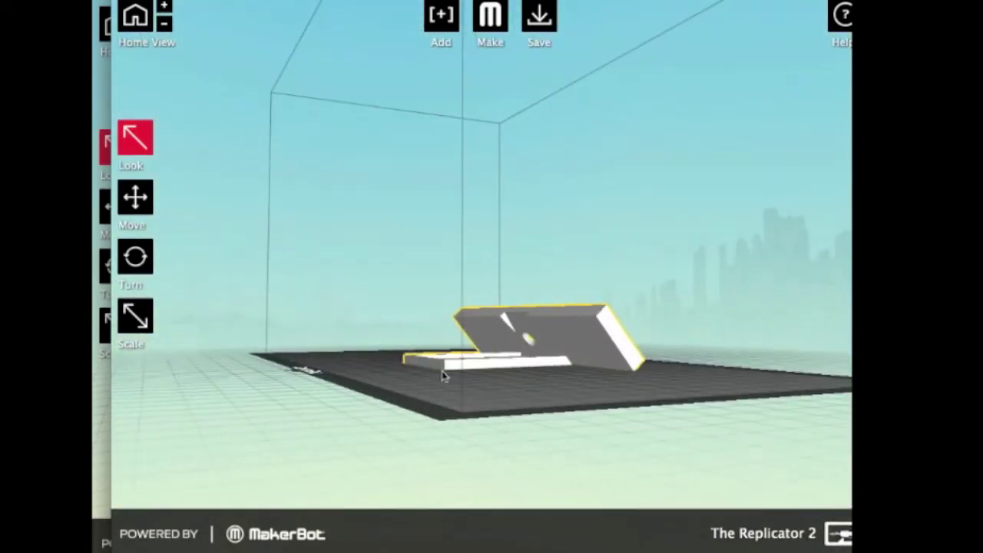
left_click_drag(674, 299, 630, 297)
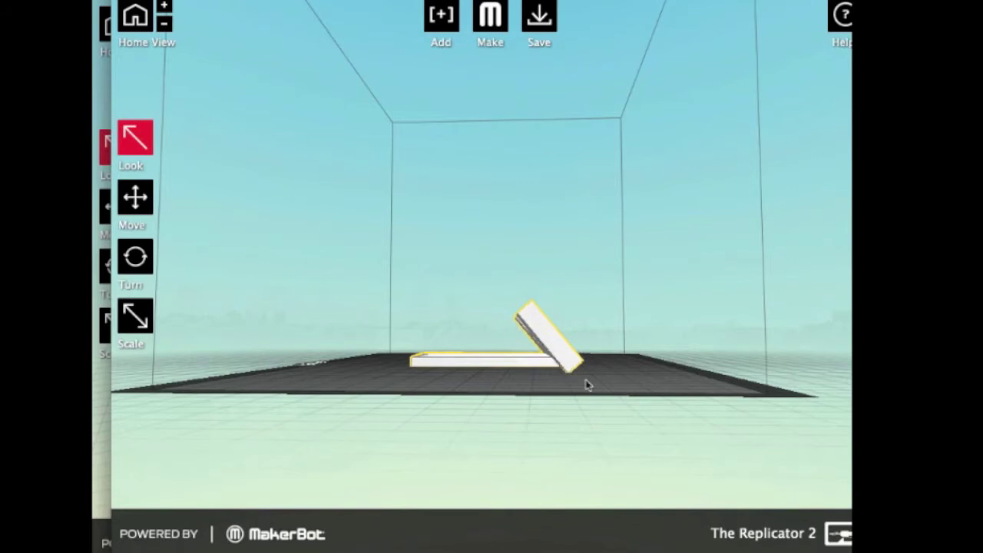
left_click_drag(544, 242, 613, 270)
Step: Slice the model for The Replicator 2 with preview before printing enabled, and bring the whole toolpath preview into view
left_click(491, 18)
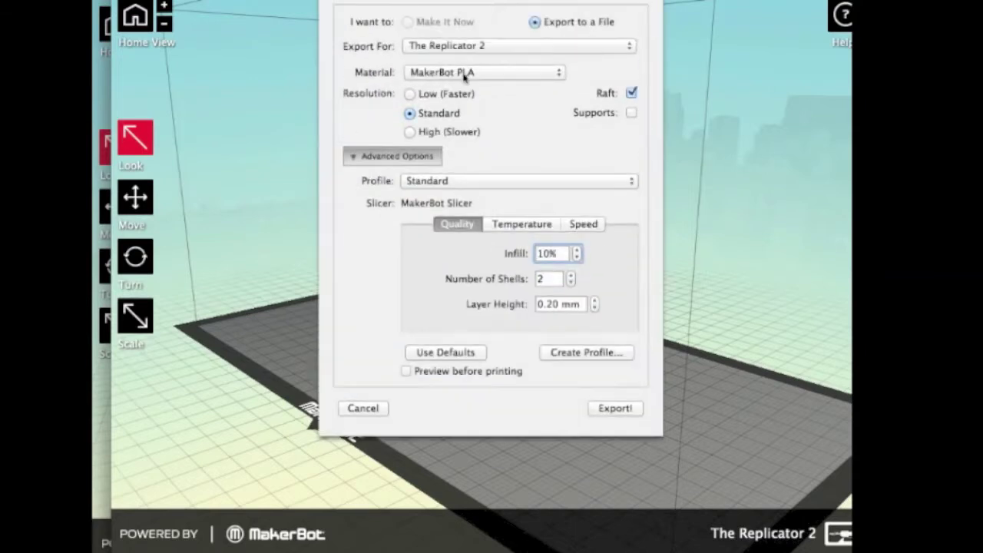
left_click(407, 372)
left_click(604, 409)
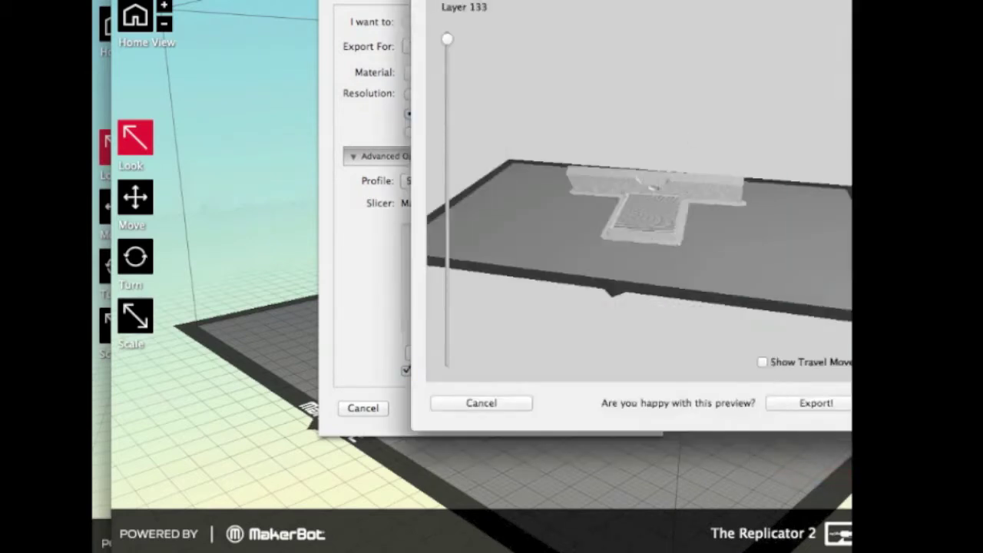
left_click_drag(657, 0, 521, 4)
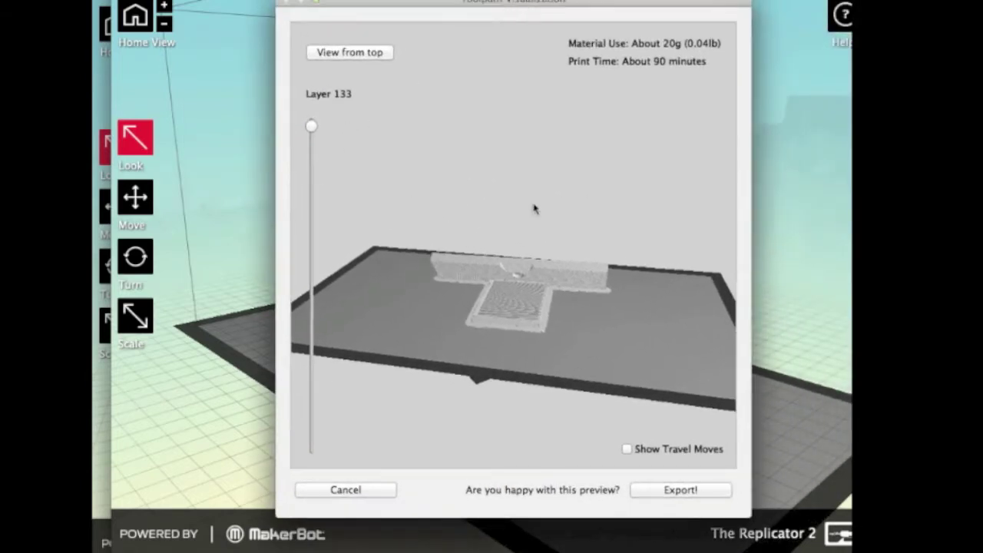
Step: Examine the toolpath preview up close from several angles and run through its layers from 0 up to 133
scroll(512, 193, "up", 10)
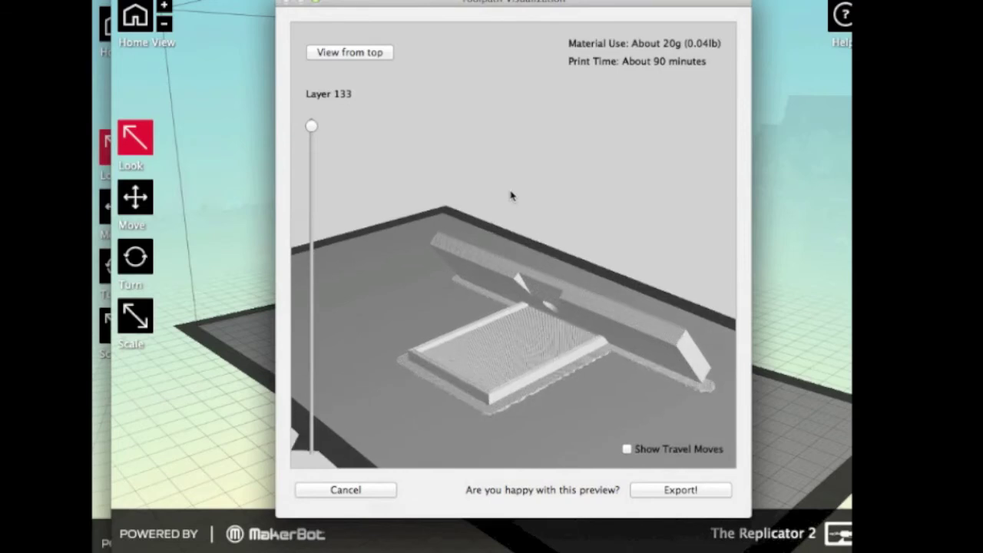
left_click_drag(523, 193, 535, 169)
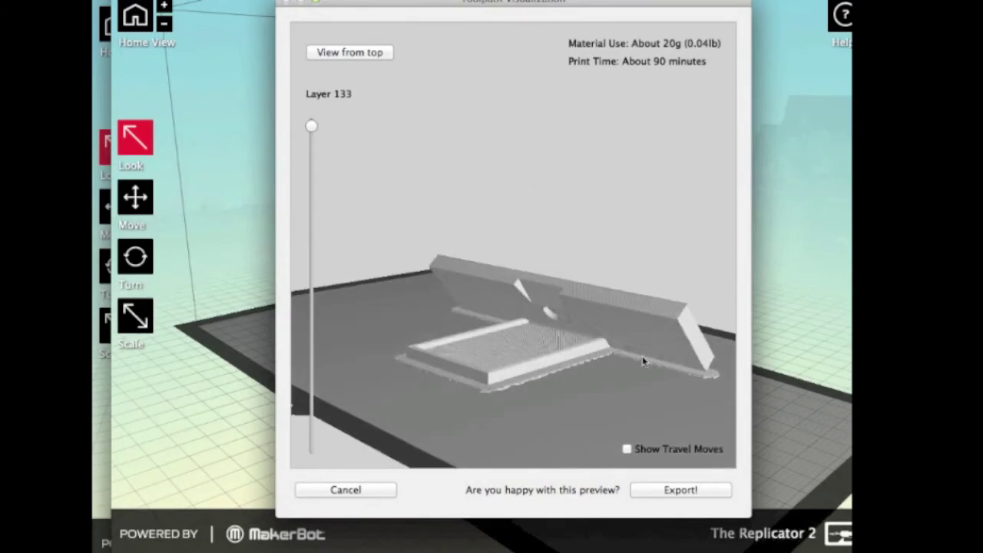
left_click_drag(587, 369, 528, 362)
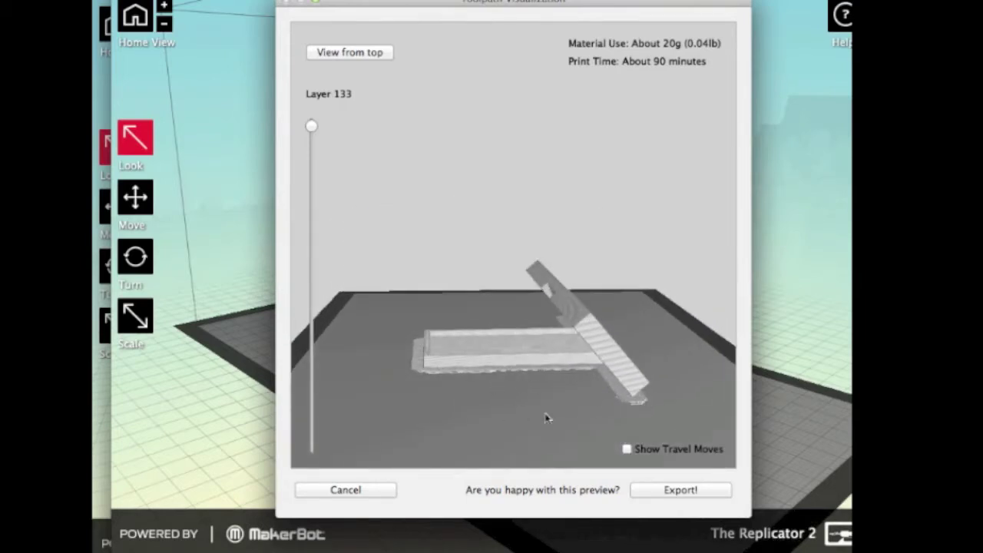
left_click_drag(503, 426, 562, 408)
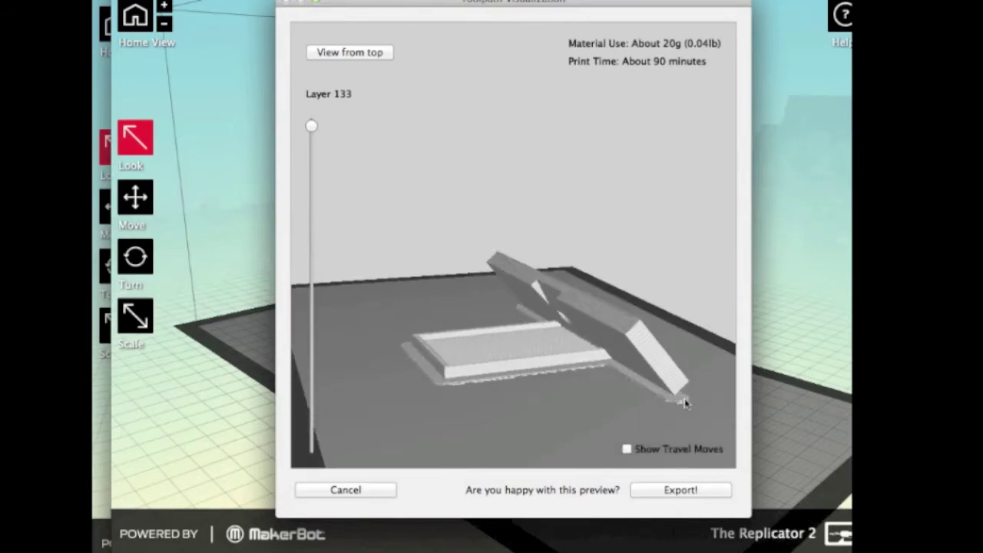
left_click_drag(560, 404, 616, 372)
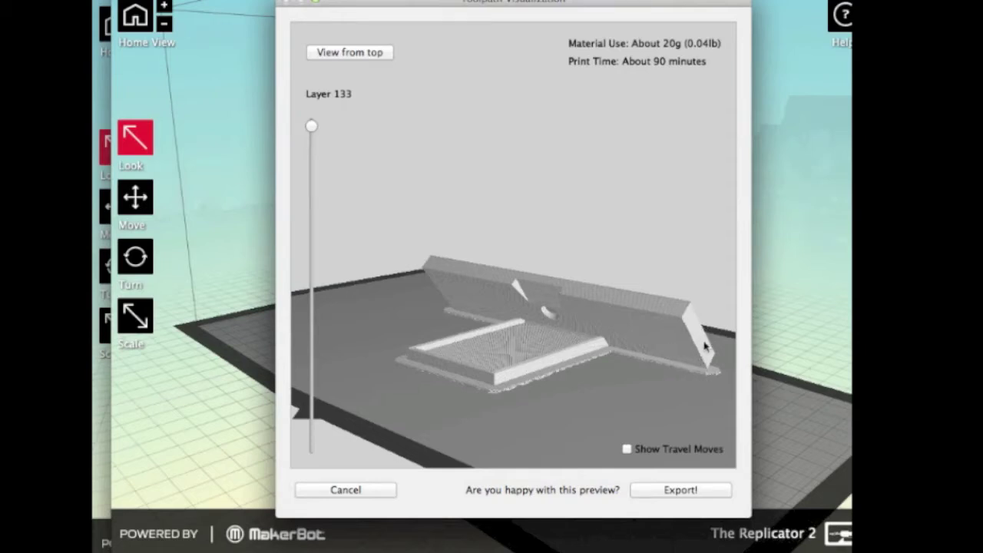
mouse_move(650, 390)
left_mouse_down()
mouse_move(707, 391)
mouse_move(634, 391)
left_mouse_up()
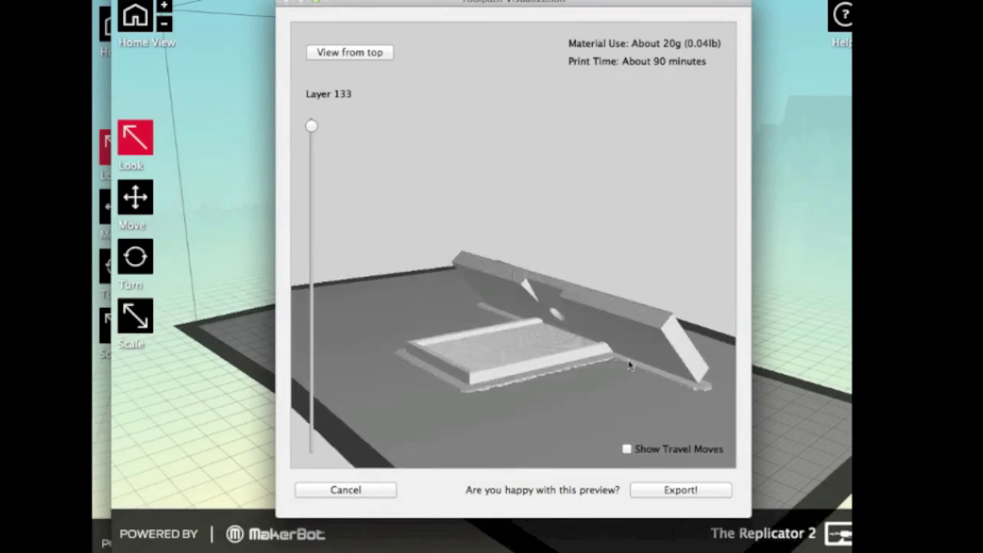
left_click_drag(312, 128, 335, 476)
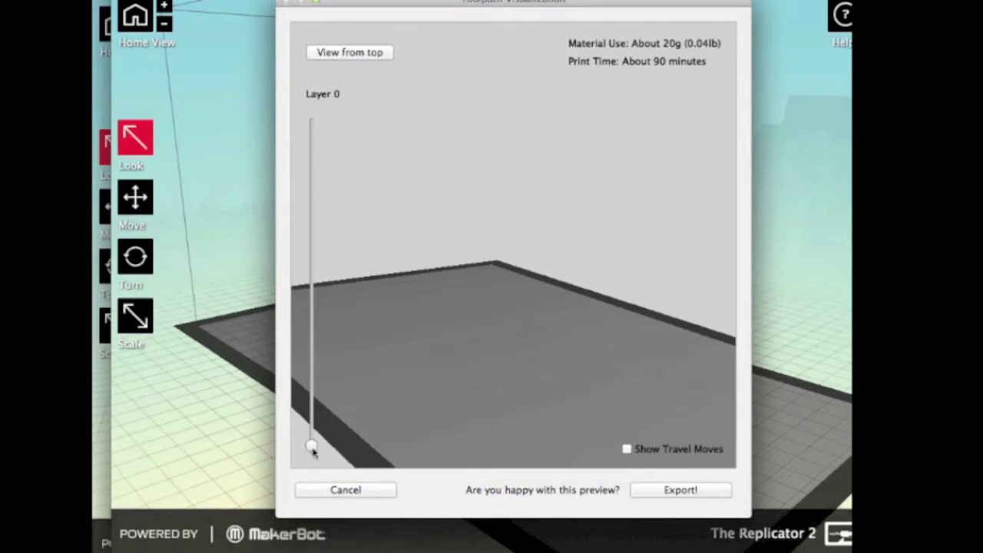
left_click_drag(312, 451, 316, 128)
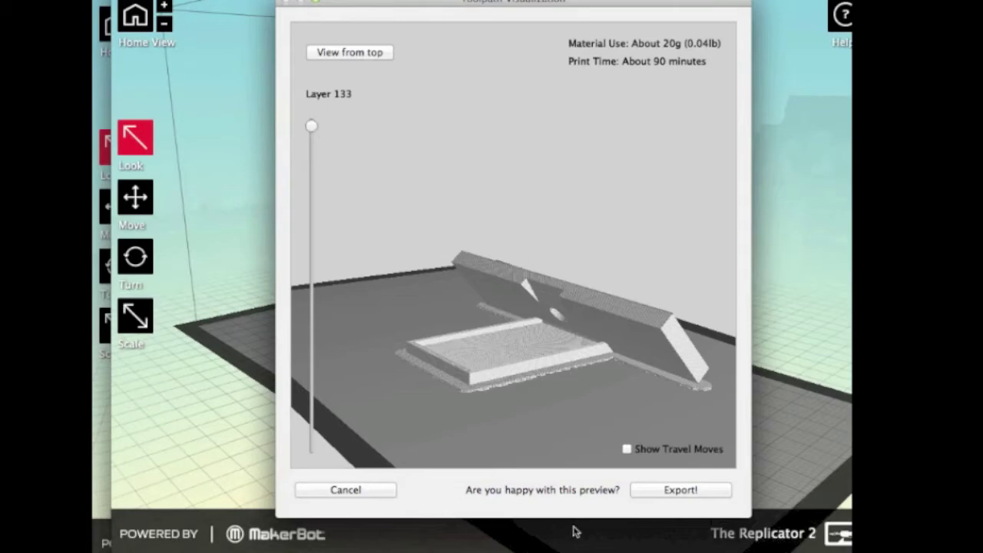